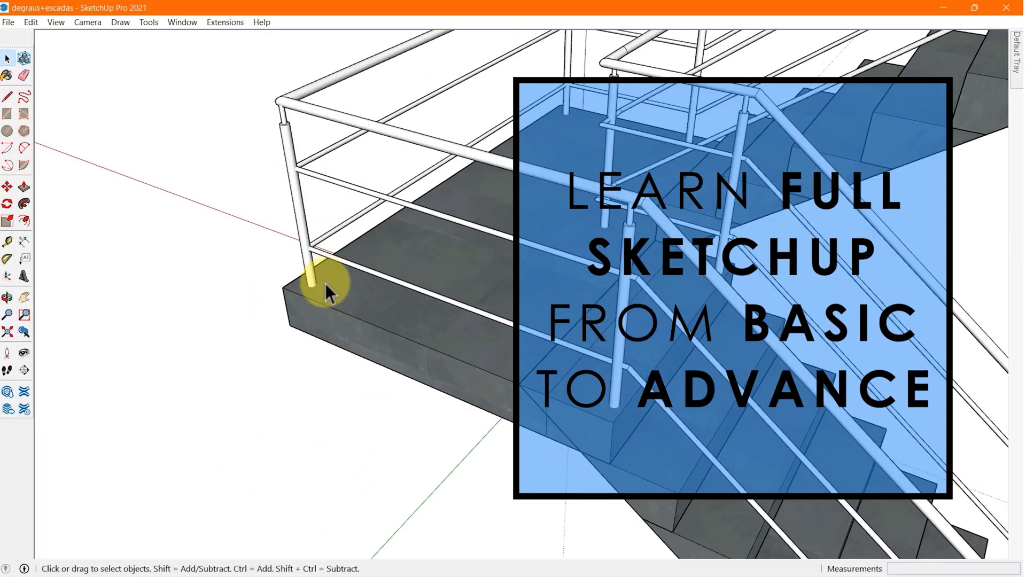
scroll(385, 304, "up", 2)
Step: Orbit around the terrain and use Zoom Extents to frame the whole mesh
key("c")
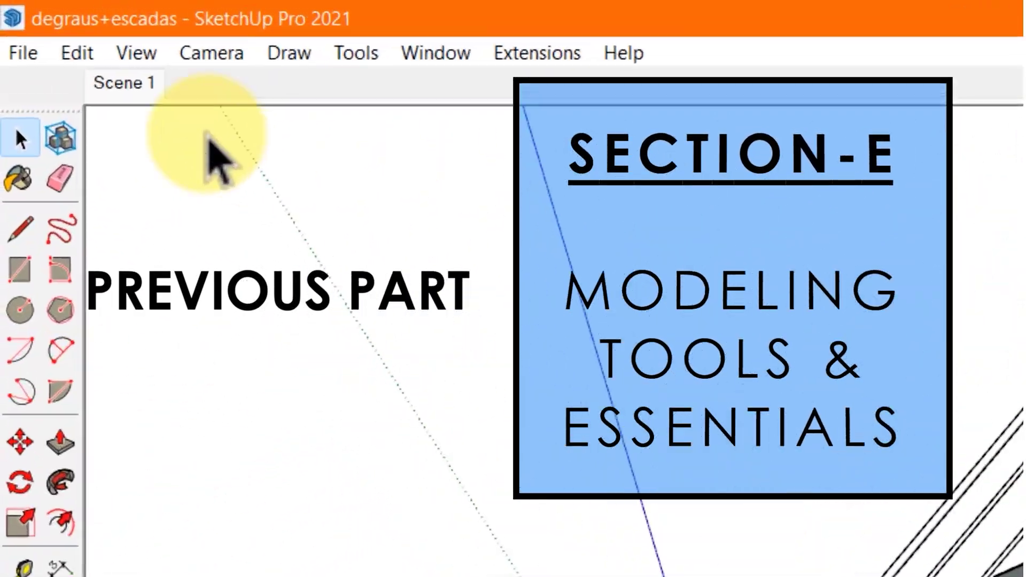
left_click(30, 22)
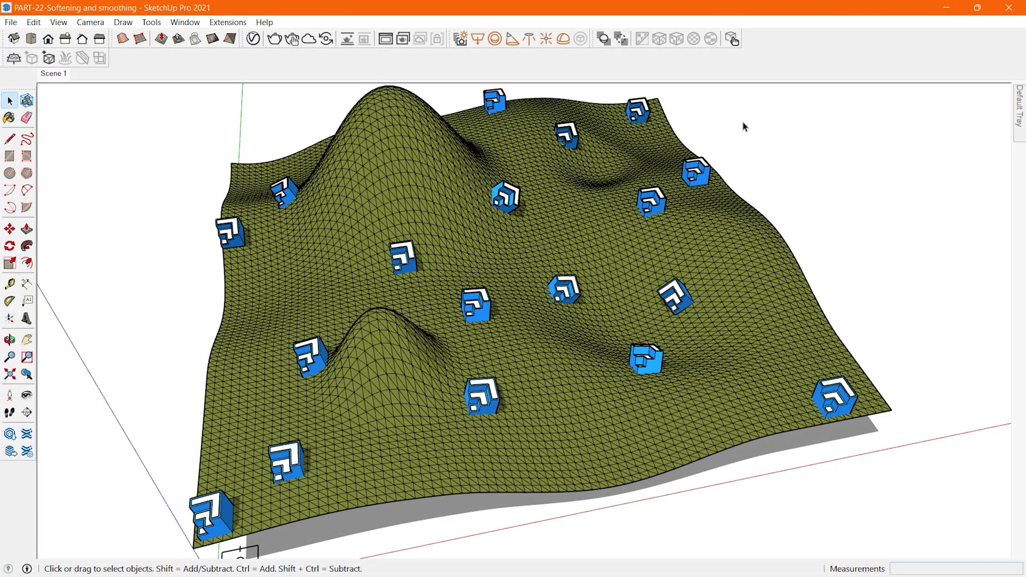
middle_click_drag(770, 207, 722, 240)
scroll(588, 278, "up", 3)
middle_click_drag(588, 278, 513, 240)
key("shift+z")
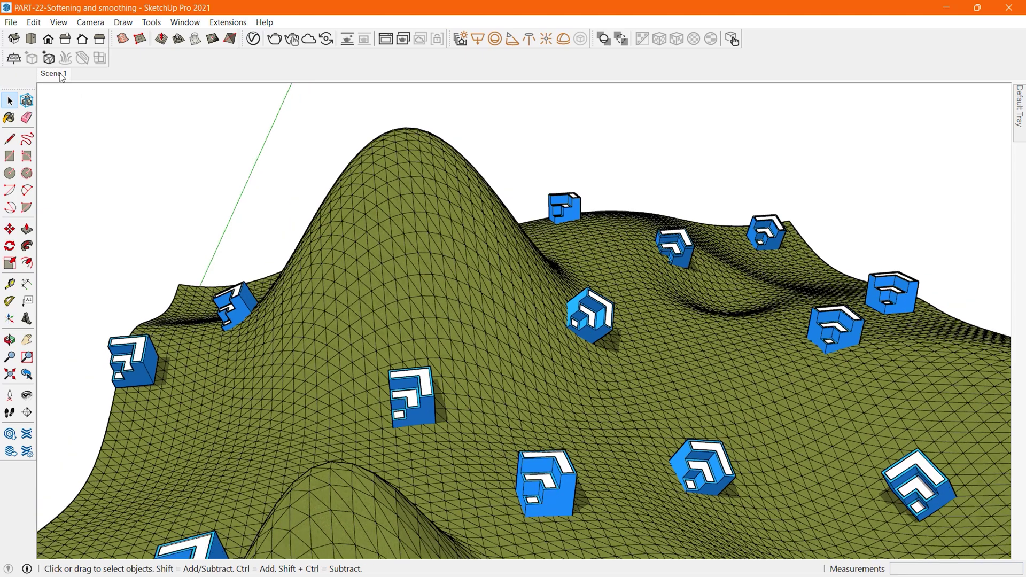
Step: Select the terrain and Ctrl-erase across its slope to soften a patch of mesh edges
left_click(716, 366)
left_click(494, 297)
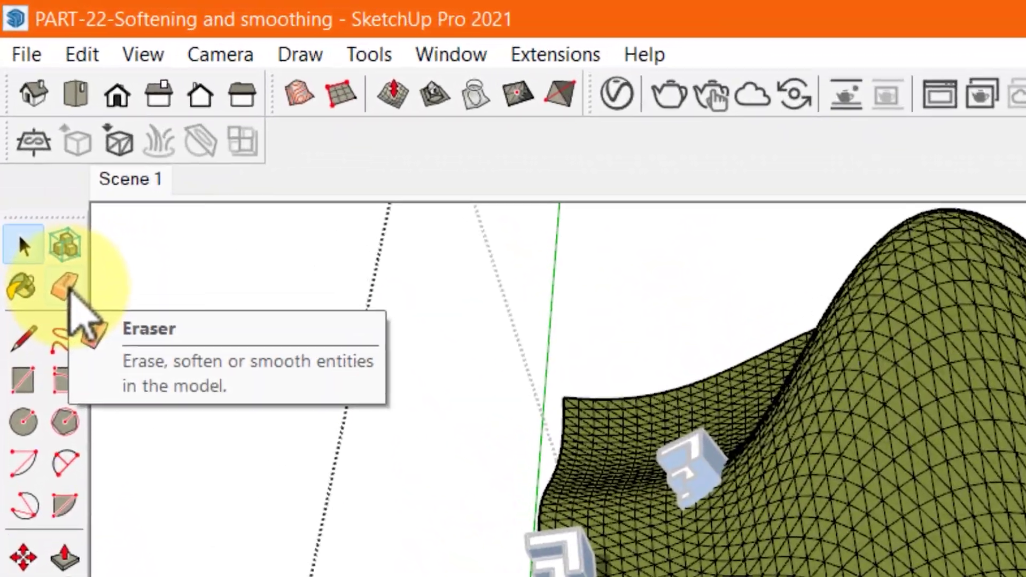
left_click(65, 288)
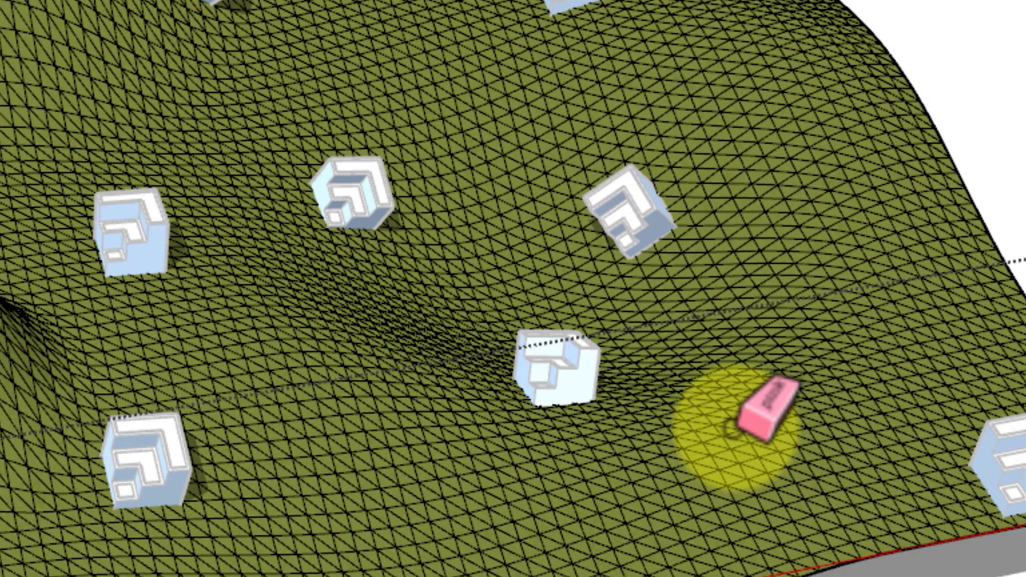
key("ctrl")
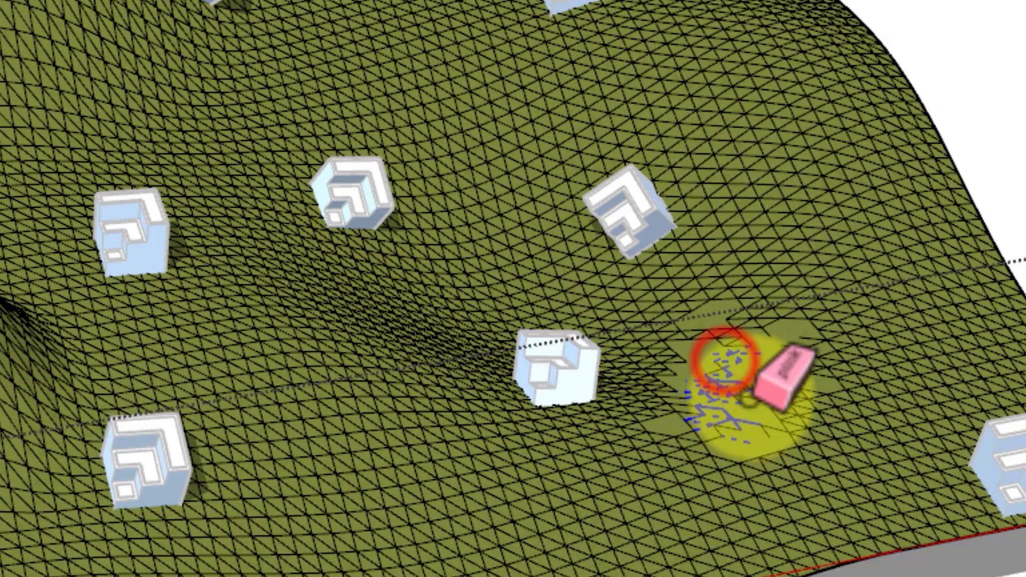
mouse_move(751, 398)
left_mouse_down("ctrl")
mouse_move(783, 387)
mouse_move(711, 362)
mouse_move(746, 403)
mouse_move(739, 304)
mouse_move(762, 317)
mouse_move(735, 339)
mouse_move(737, 410)
mouse_move(727, 347)
mouse_move(703, 337)
mouse_move(670, 422)
mouse_move(674, 366)
mouse_move(752, 379)
left_mouse_up("ctrl")
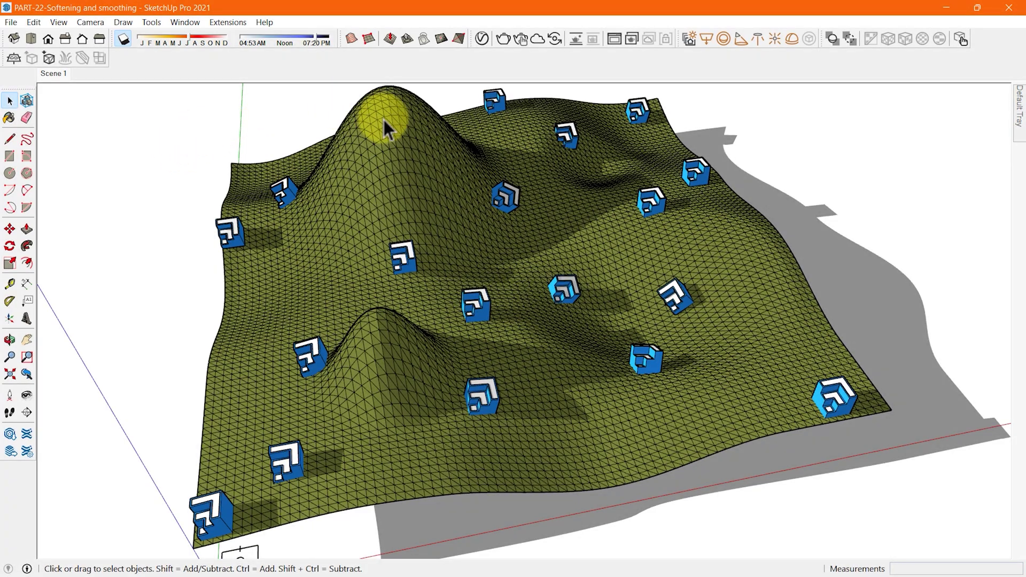
Step: Select the terrain mesh and return to the saved Scene 1 camera view
left_click(402, 148)
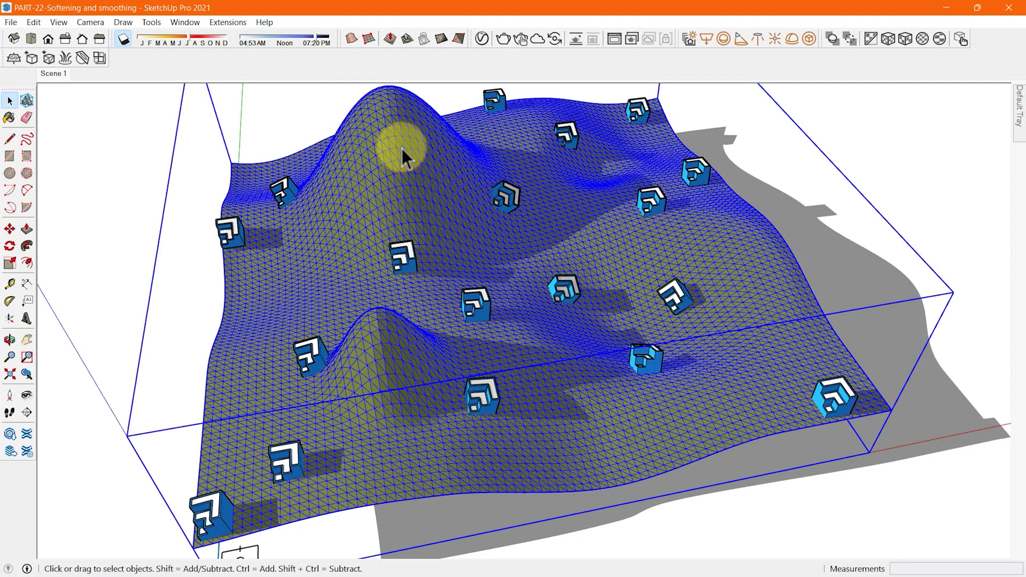
middle_click_drag(800, 300, 149, 136)
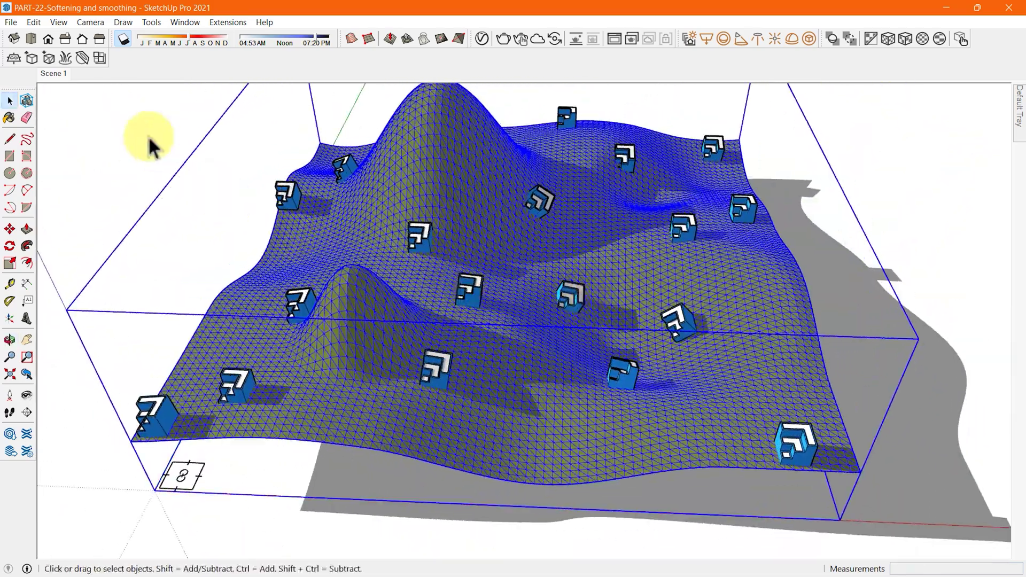
left_click(60, 73)
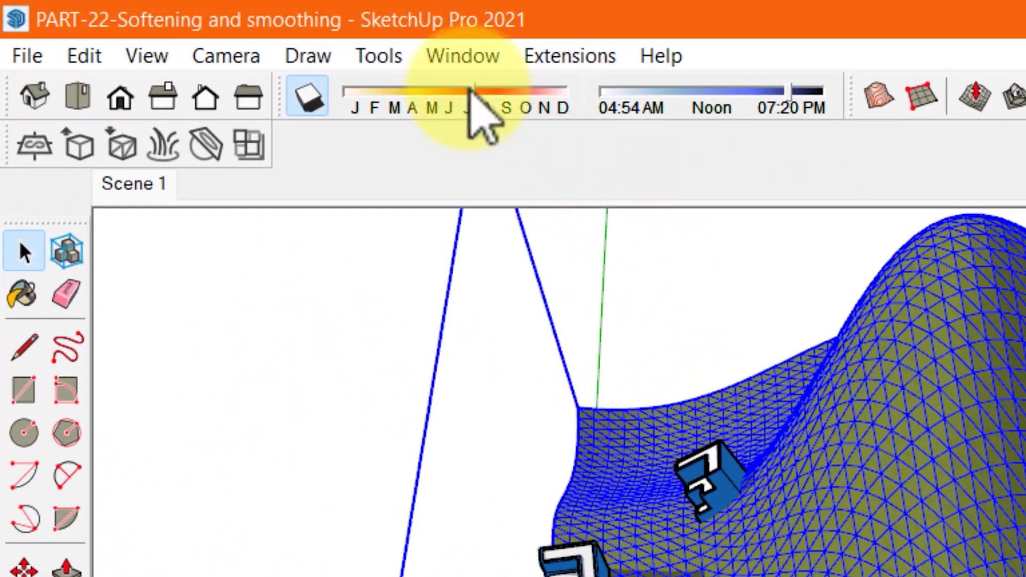
Step: Bring up the Soften Edges panel through the terrain's Soften/Smooth Edges command
left_click(405, 49)
mouse_move(638, 88)
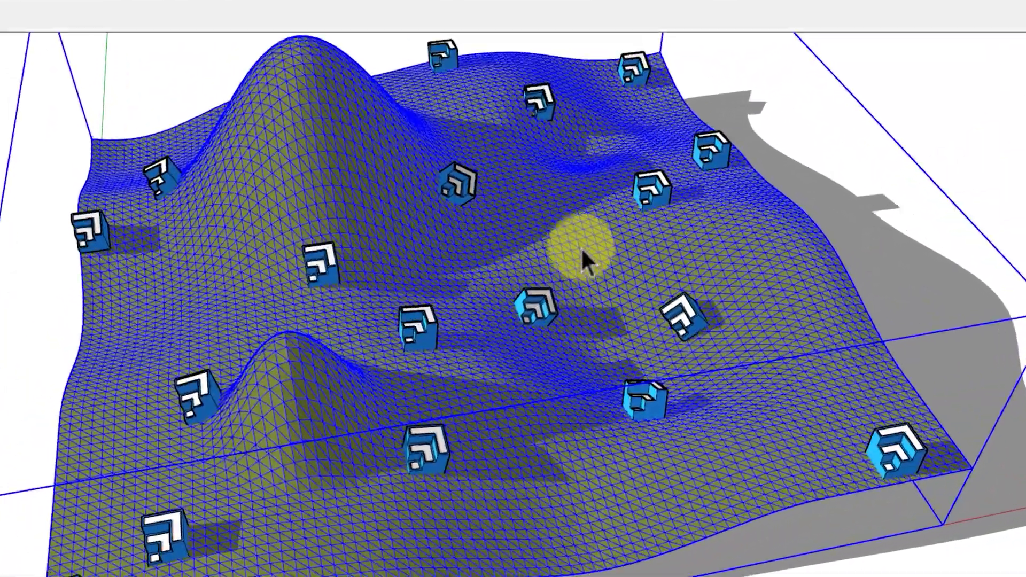
right_click(598, 246)
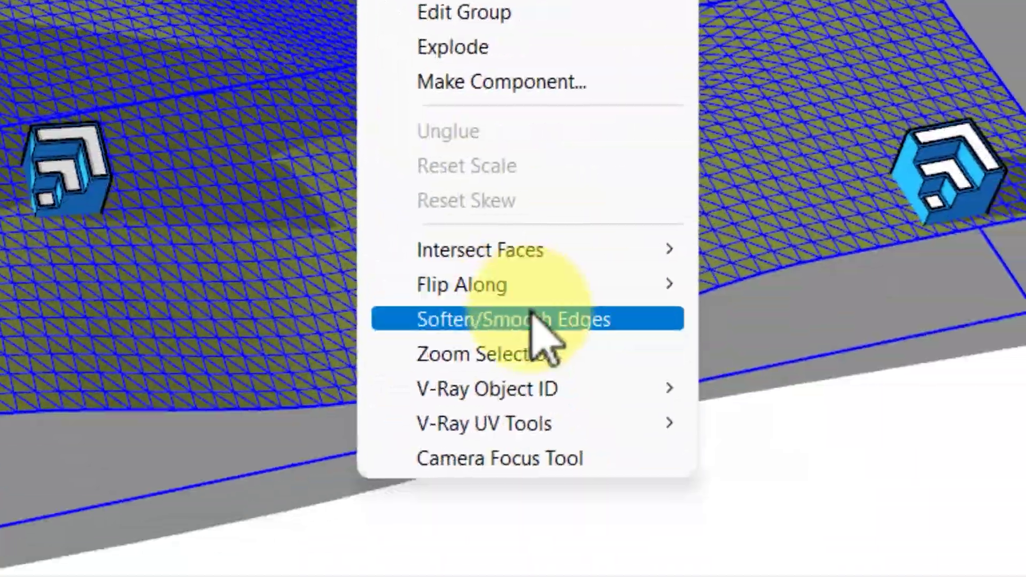
left_click(531, 319)
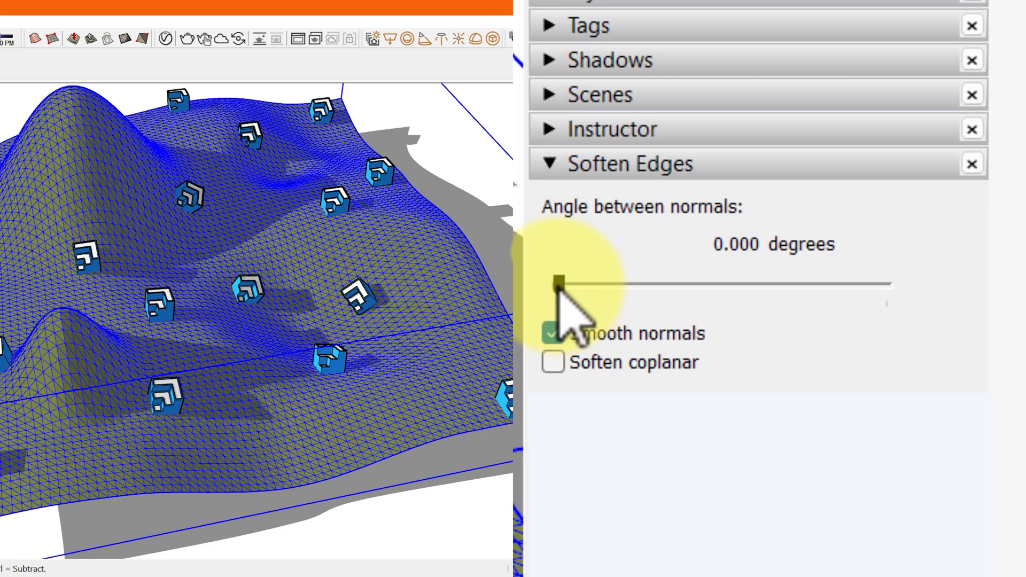
Step: Raise the terrain's angle between normals from about 7 degrees to 180 degrees
left_click_drag(559, 285, 591, 287)
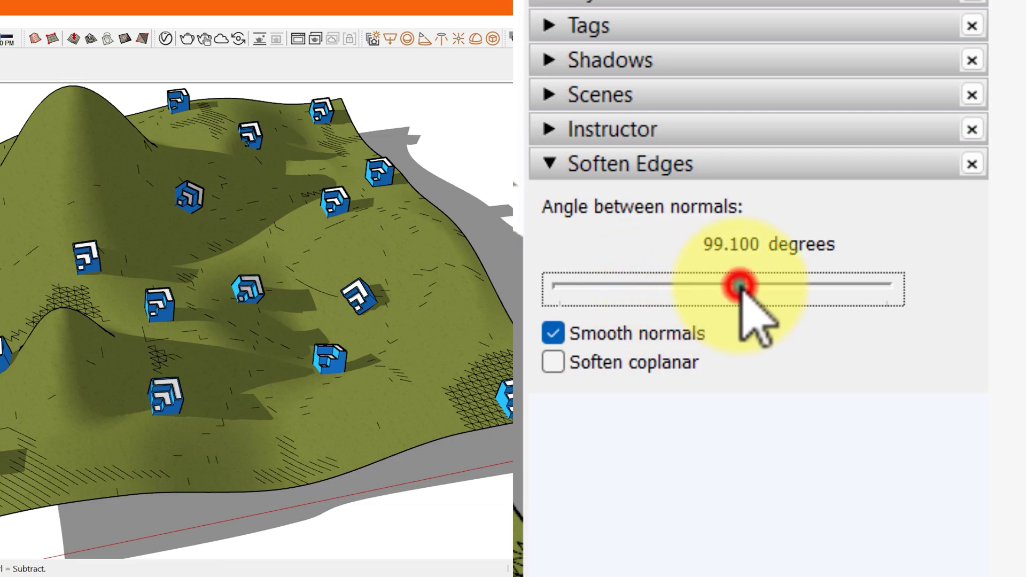
left_click_drag(779, 284, 903, 281)
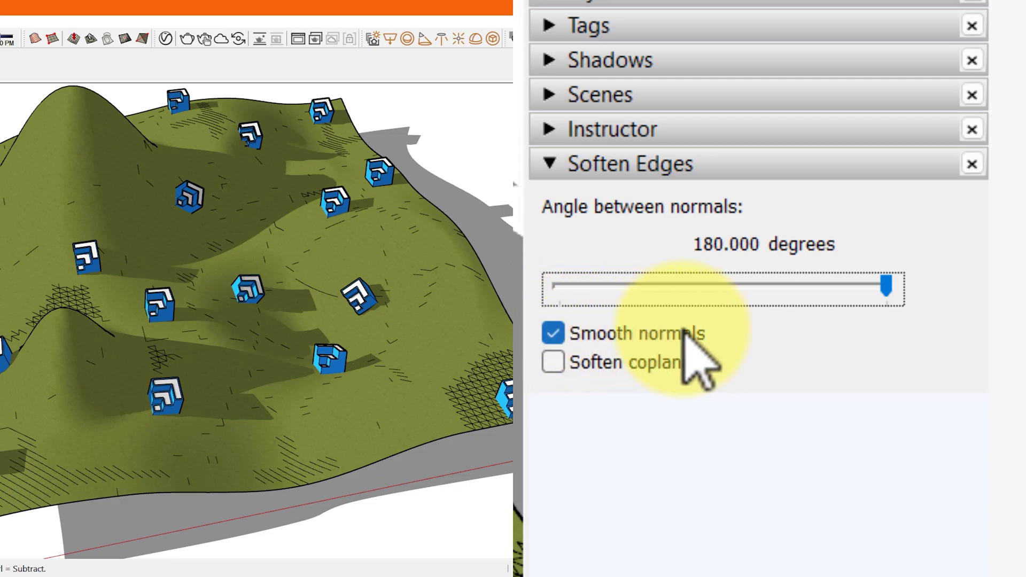
Step: Toggle Smooth normals off and on, check Soften coplanar, and reset the angle to 0 degrees
left_click(554, 333)
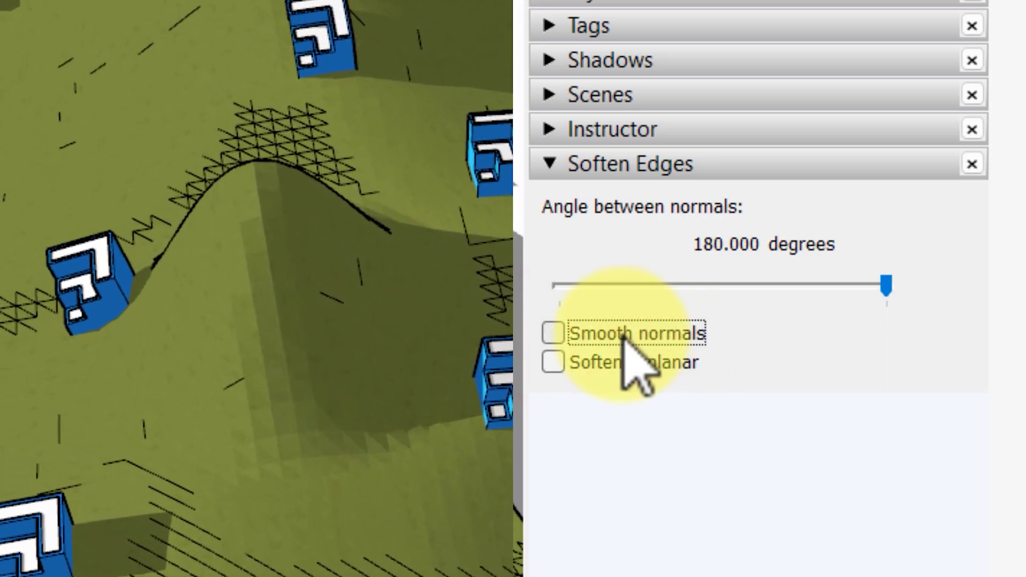
left_click(560, 334)
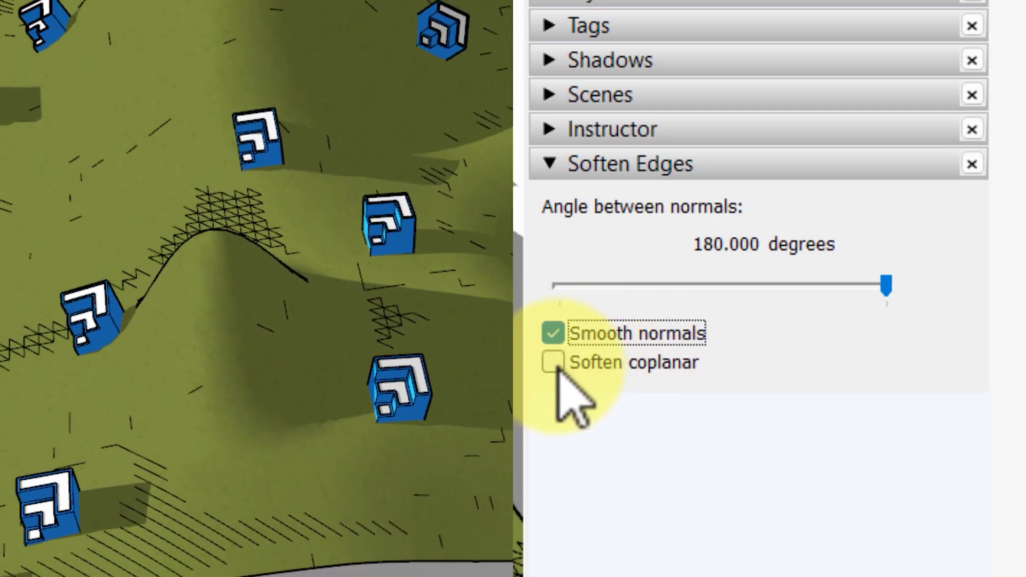
left_click(558, 367)
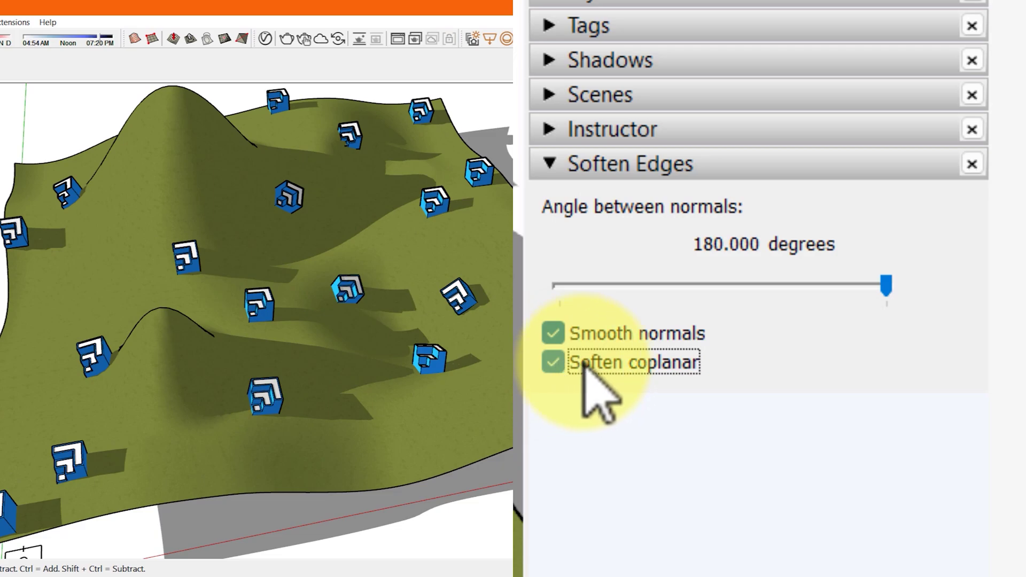
left_click(886, 284)
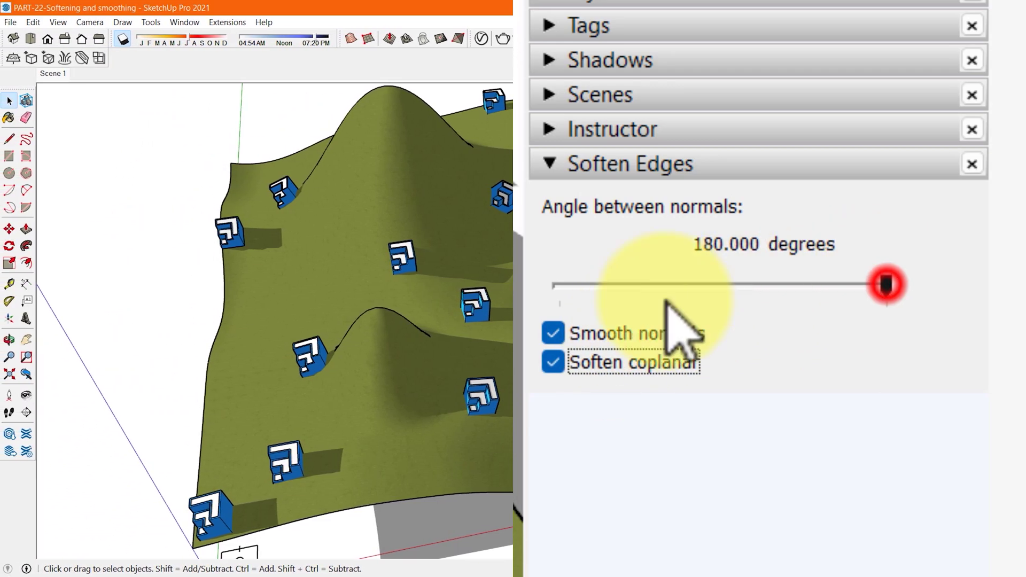
left_click_drag(665, 300, 527, 306)
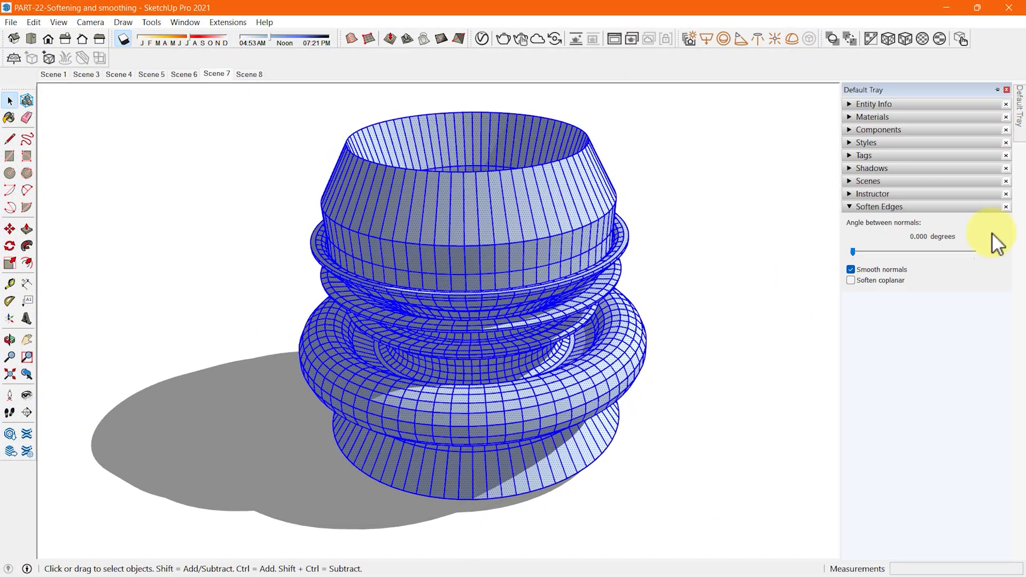
Step: Move from Scene 7 to Scene 8 and sweep the profile around its circle with Follow Me
left_click(714, 308)
middle_click_drag(713, 308, 577, 449)
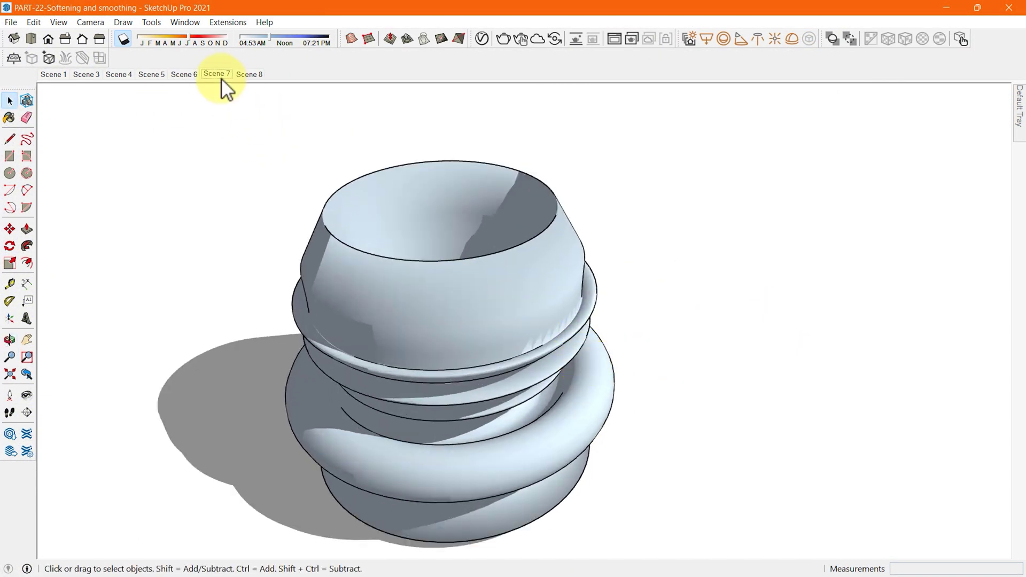
left_click(217, 75)
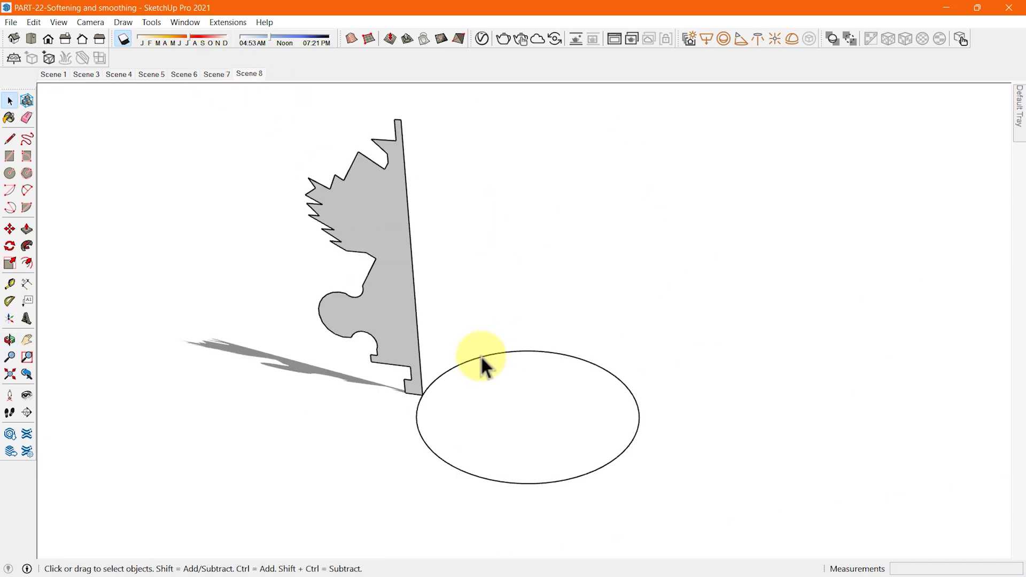
key("f")
left_click(386, 306)
key("space")
middle_click_drag(395, 335, 394, 144)
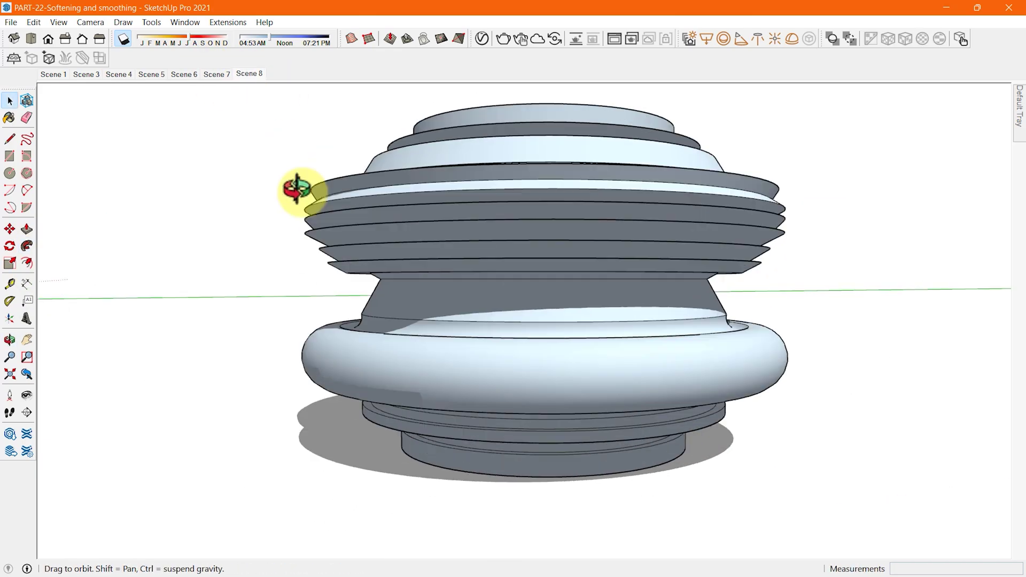
Step: Select the whole vase and raise its Soften Edges angle to smooth the facets
key("ctrl+a")
right_click(505, 221)
left_click(567, 444)
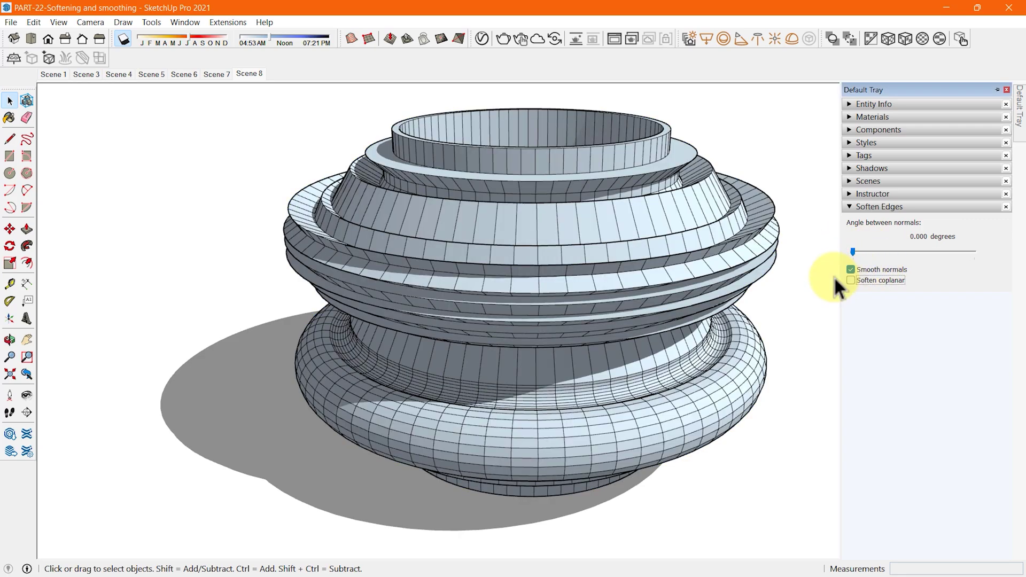
left_click(697, 489)
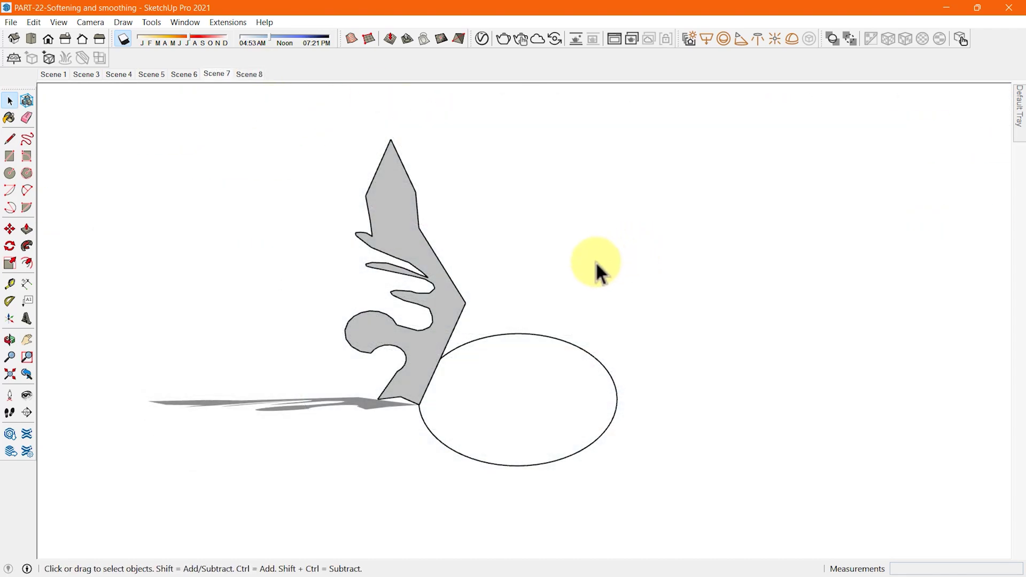
Step: Orbit around the Scene 7 profile and swept ringed vase, viewing it from above and the front
middle_click_drag(591, 282, 509, 357)
scroll(510, 357, "up", 3)
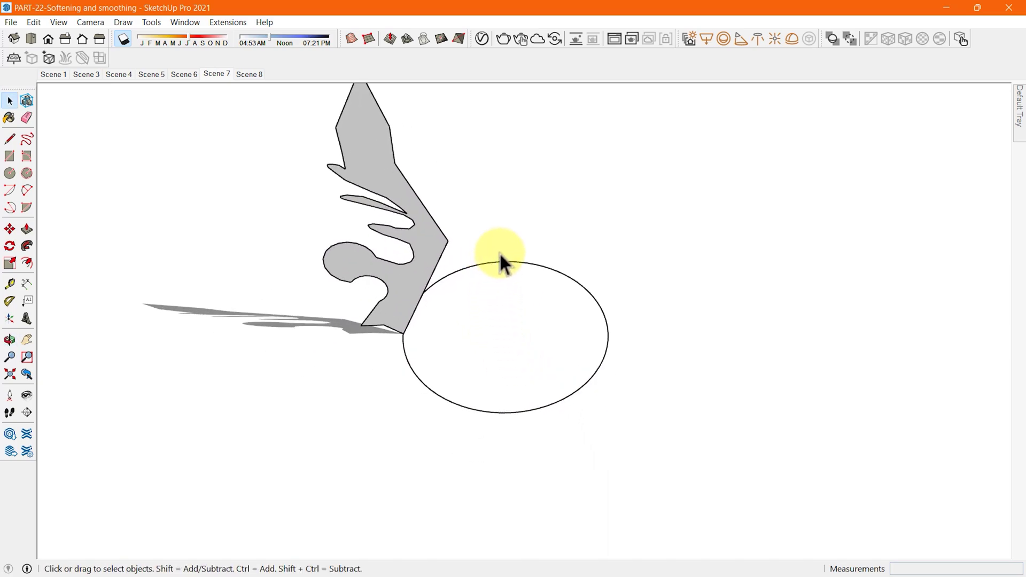
middle_click_drag(492, 255, 474, 277)
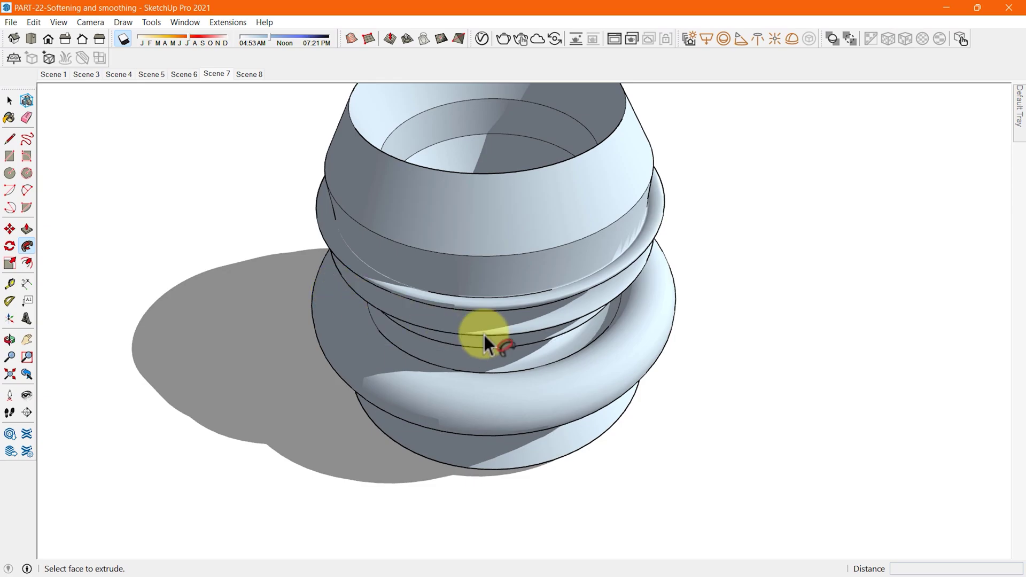
middle_click_drag(485, 337, 590, 284)
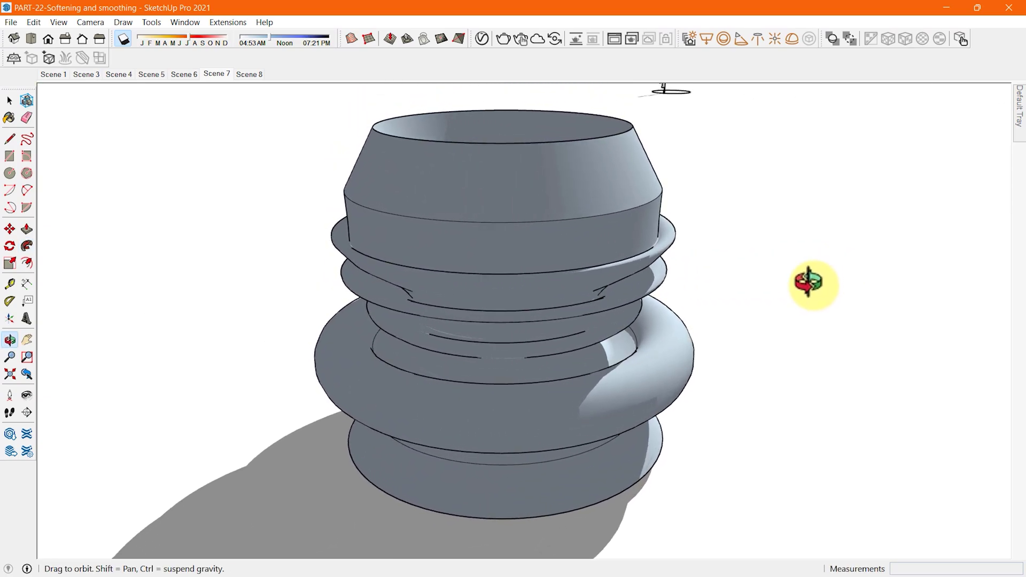
left_click_drag(793, 288, 650, 361)
middle_click_drag(658, 367, 532, 354)
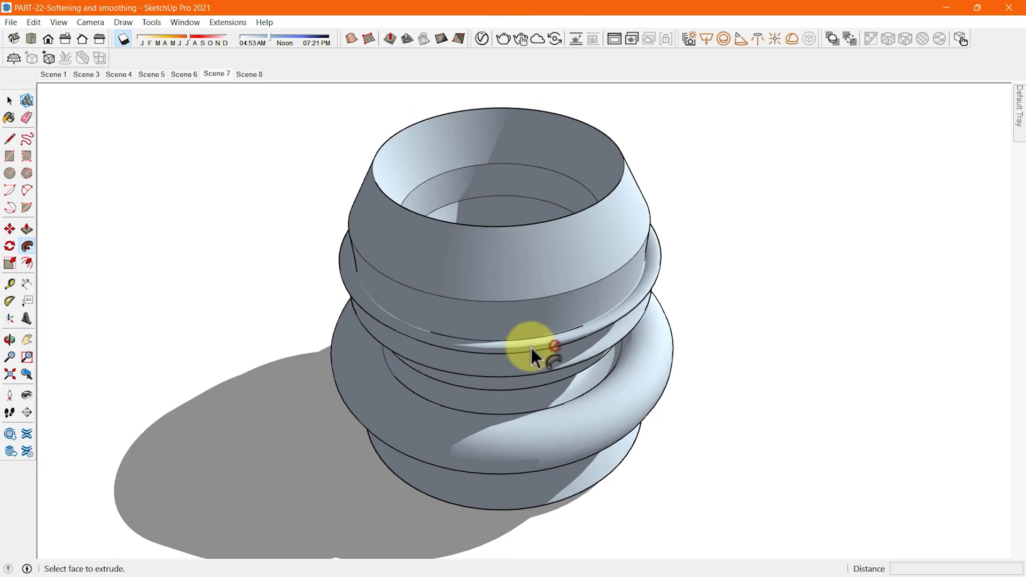
key("space")
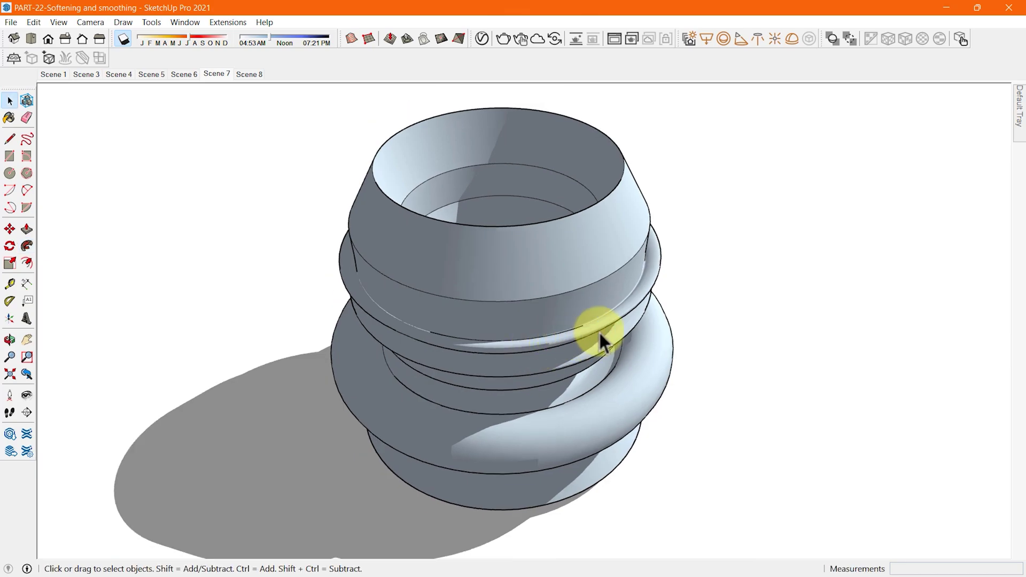
Step: Select the whole connected vase and bring up its Soften/Smooth Edges settings
left_click(608, 247)
left_click(605, 235)
left_click(606, 236)
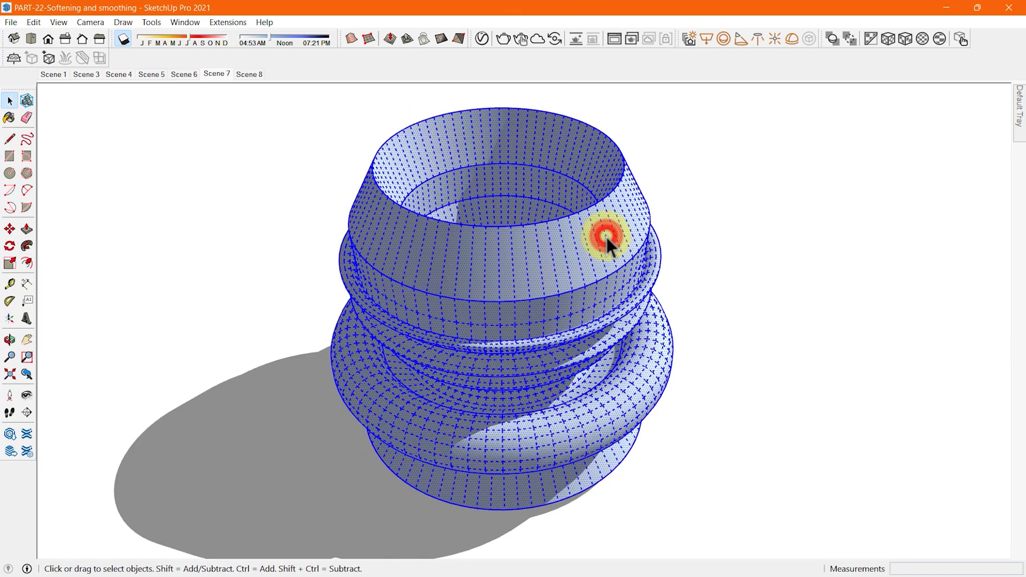
right_click(600, 227)
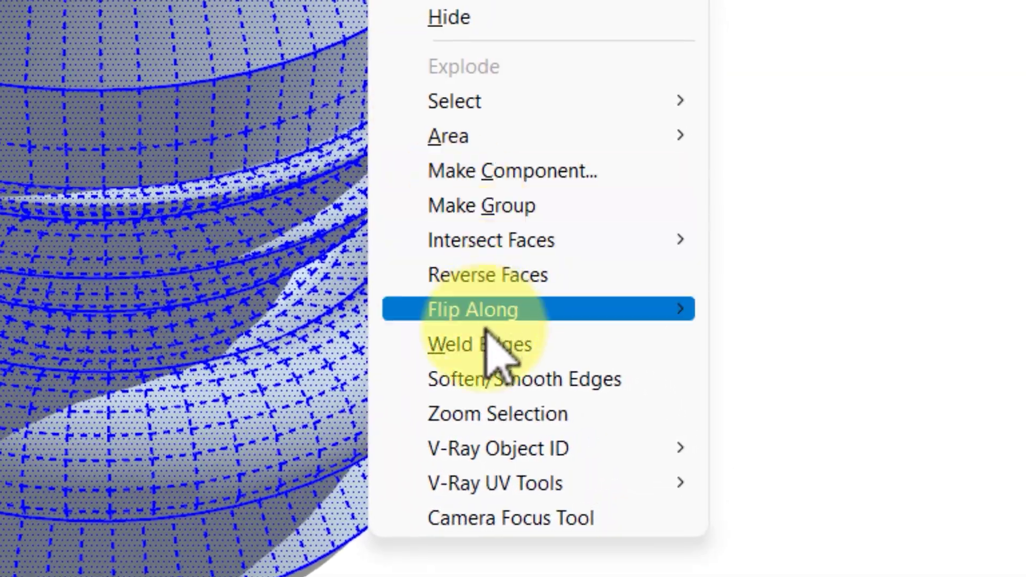
left_click(492, 373)
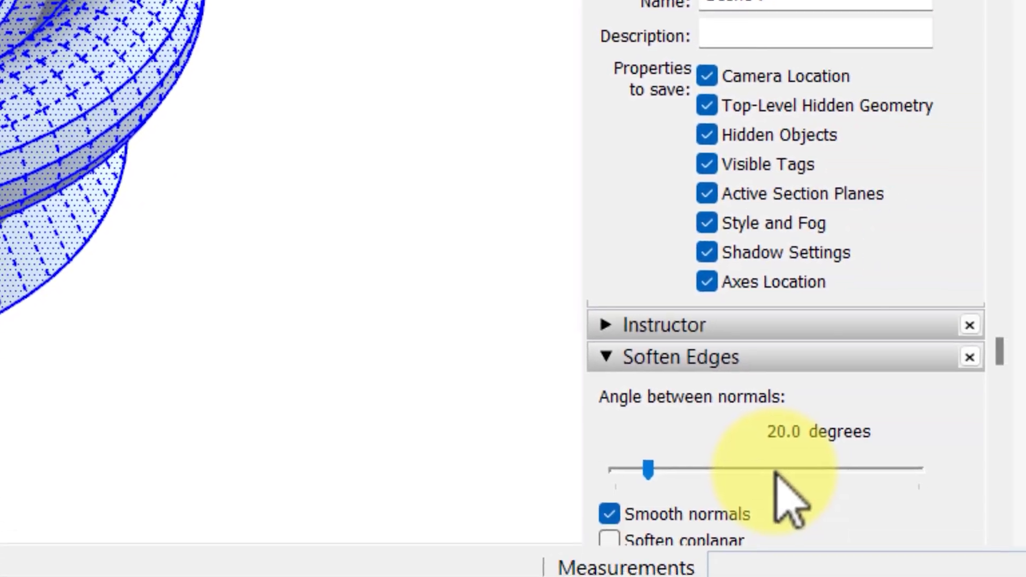
Step: Raise the vase's angle between normals to about 78.5 degrees, then select the whole vase
scroll(833, 144, "up", 10)
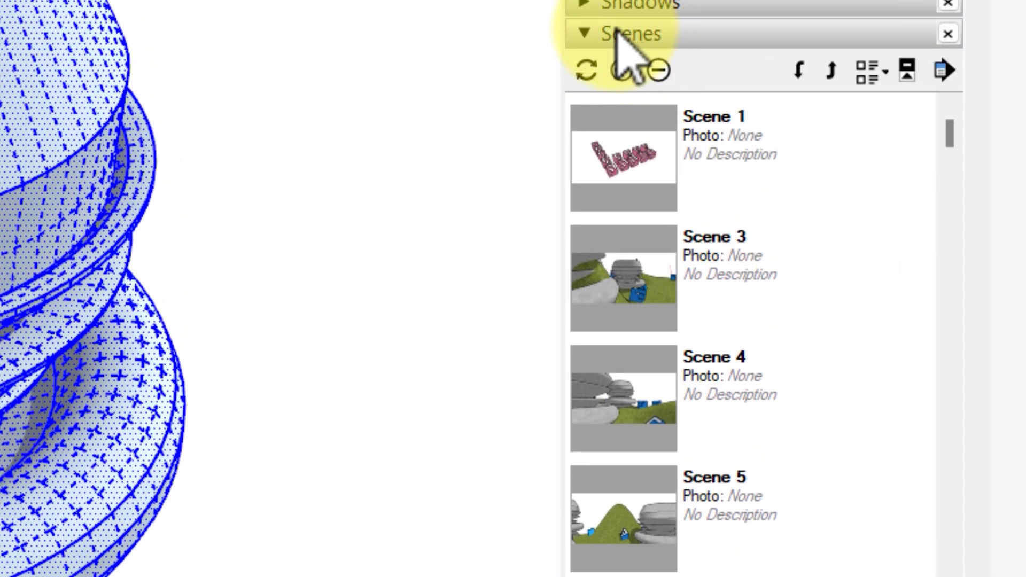
left_click(617, 33)
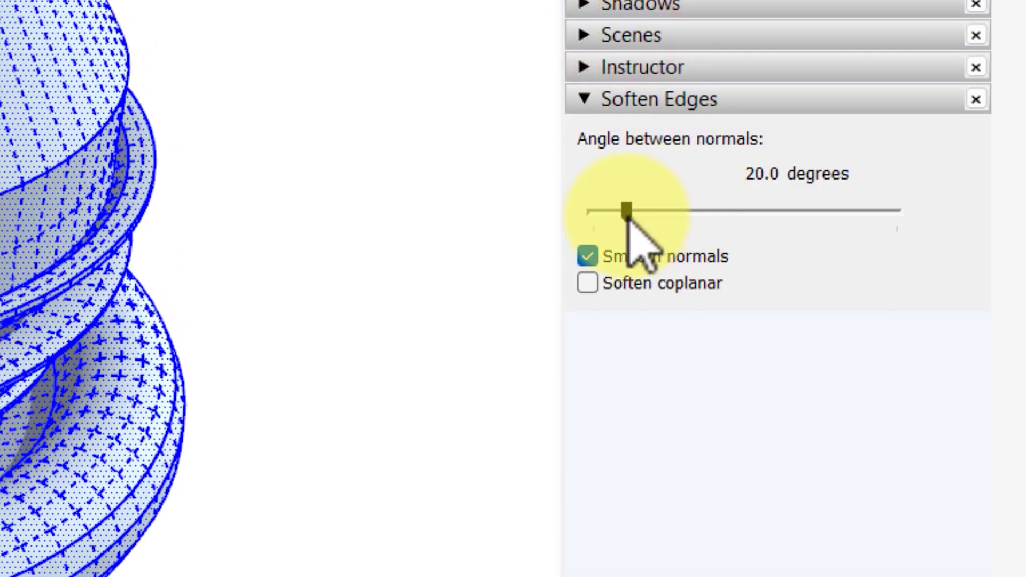
left_click_drag(626, 211, 723, 212)
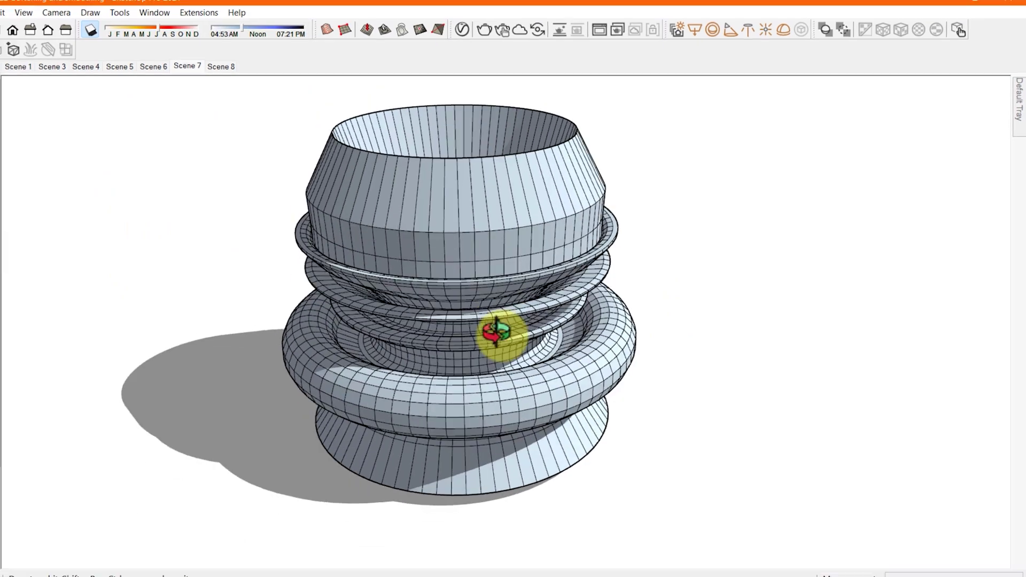
left_click_drag(274, 94, 668, 355)
mouse_move(1019, 107)
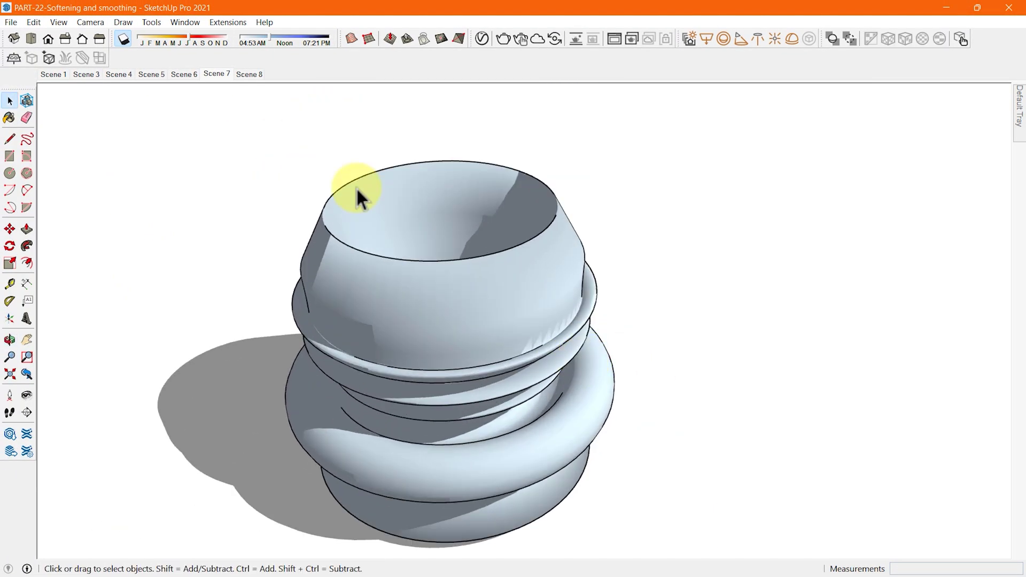
Step: Go to Scene 8 and sweep the profile around the circle into a new vase with Follow Me
middle_click_drag(230, 108, 261, 100)
key("Page_Down")
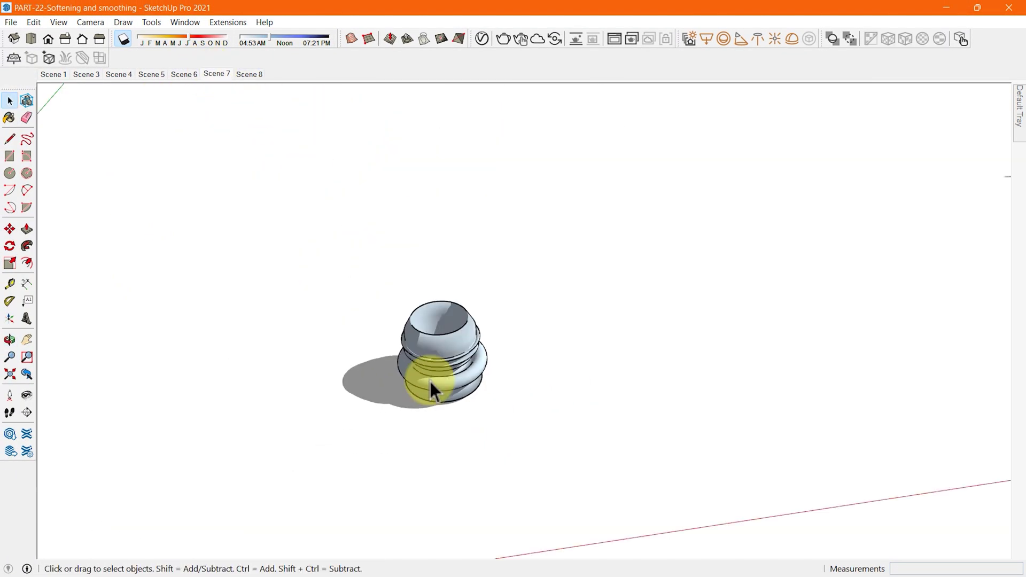
left_click(386, 306)
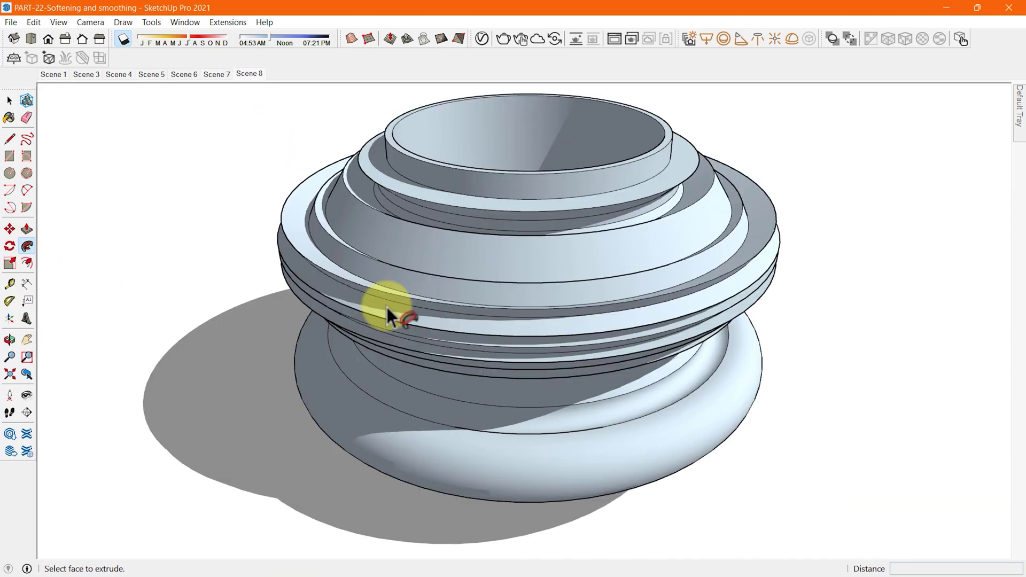
key("space")
middle_click_drag(474, 321, 546, 256)
Step: Select the entire new vase and increase its Soften Edges angle to smooth it
triple_click(503, 220)
right_click(504, 220)
left_click(585, 444)
left_click_drag(874, 251, 853, 251)
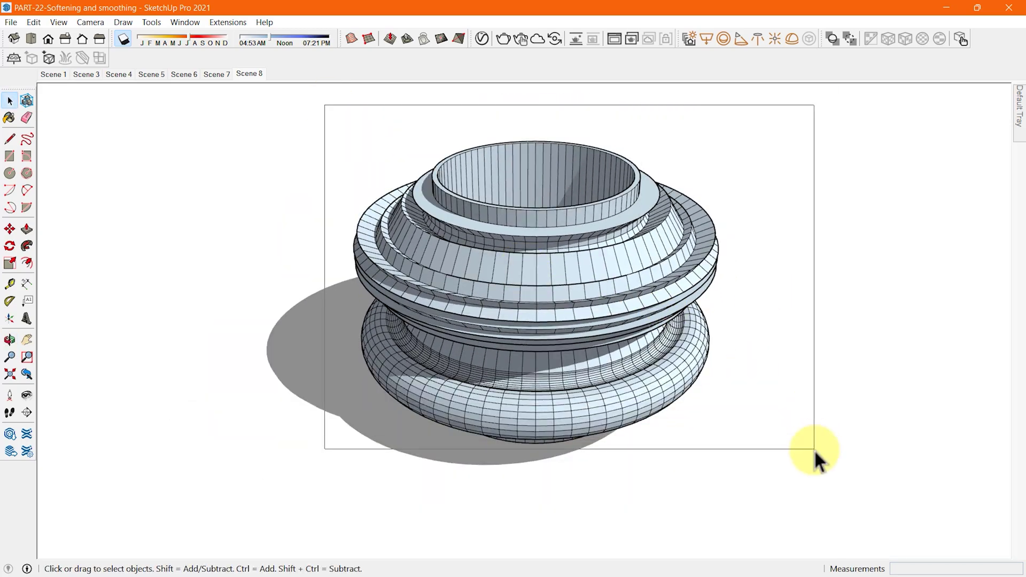